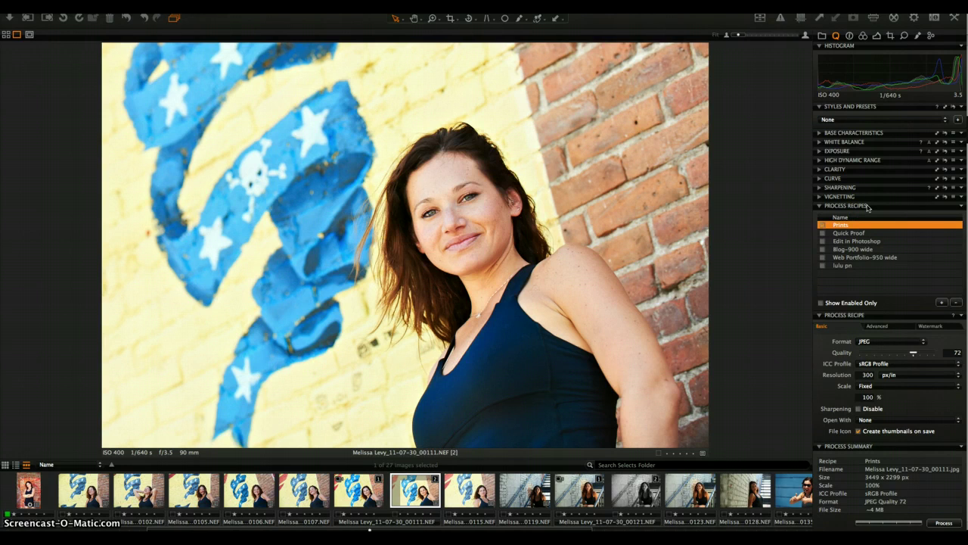
Step: Enable the Prints recipe and leave Blog-900 wide unticked, so only Prints will export
right_click(501, 135)
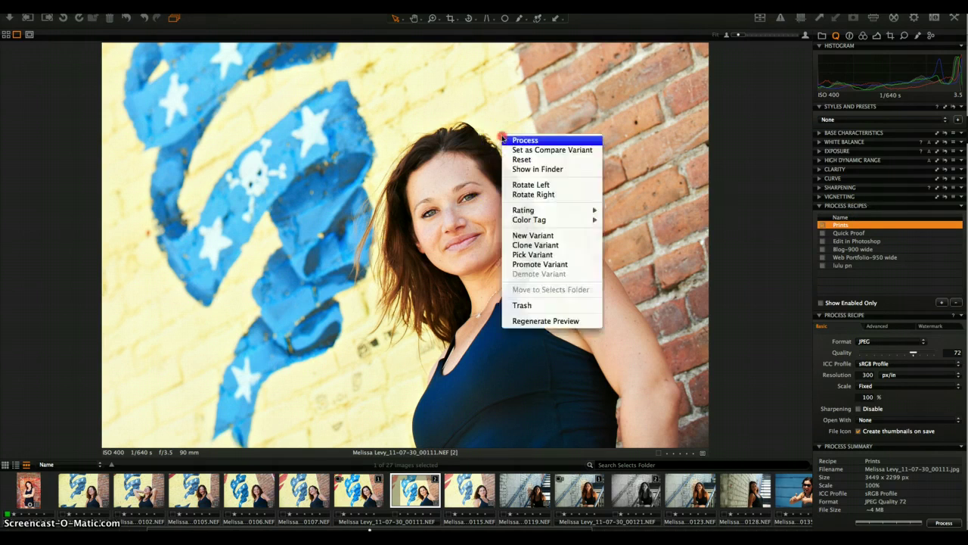
left_click(774, 273)
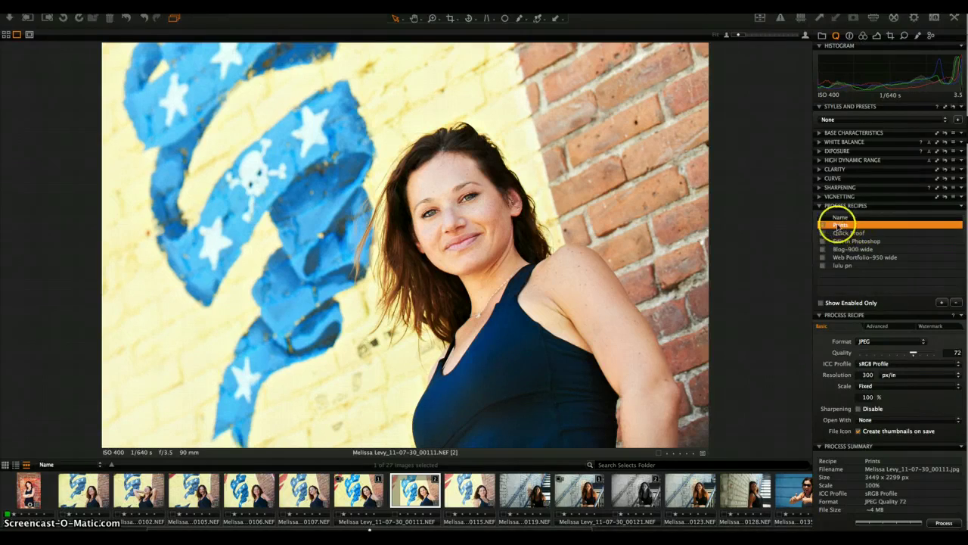
left_click(823, 225)
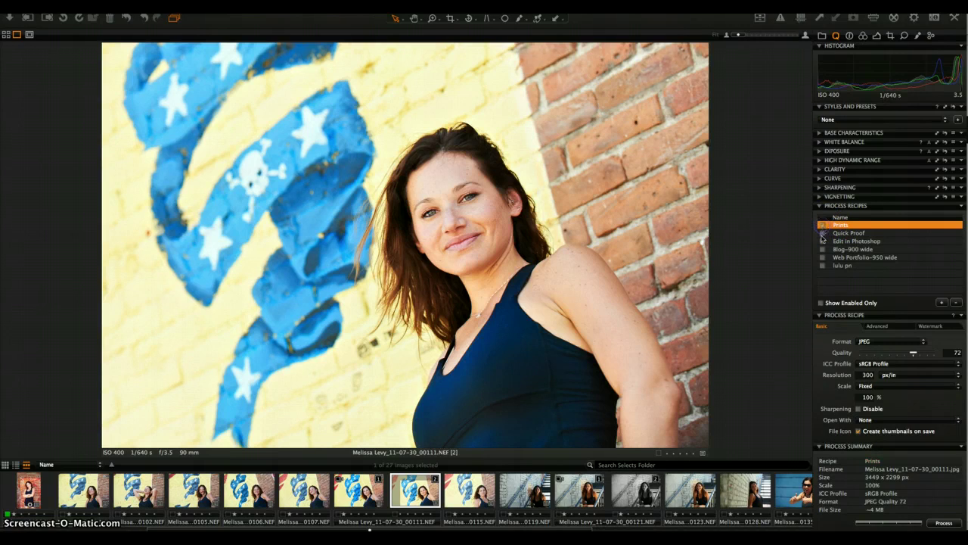
left_click(822, 248)
mouse_move(872, 257)
left_click(822, 226)
mouse_move(847, 246)
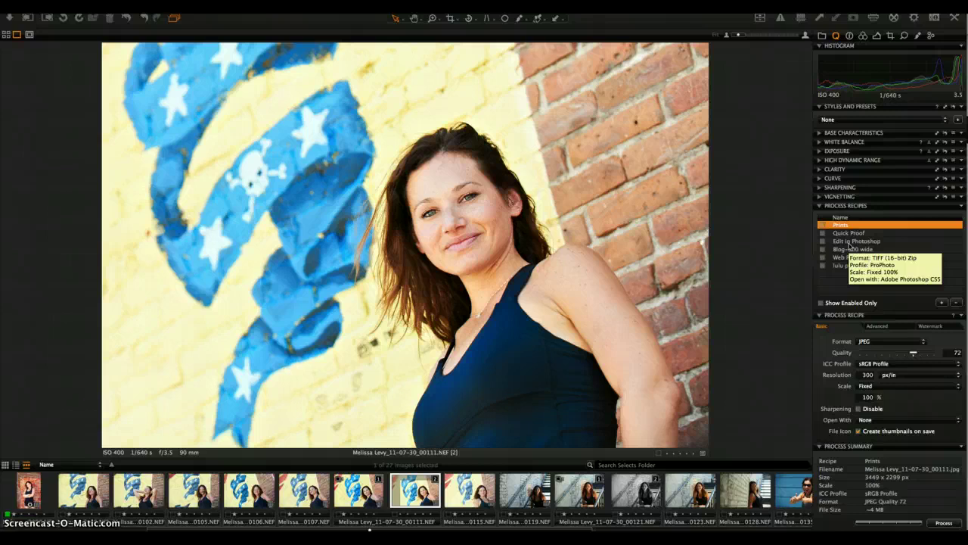
left_click(824, 225)
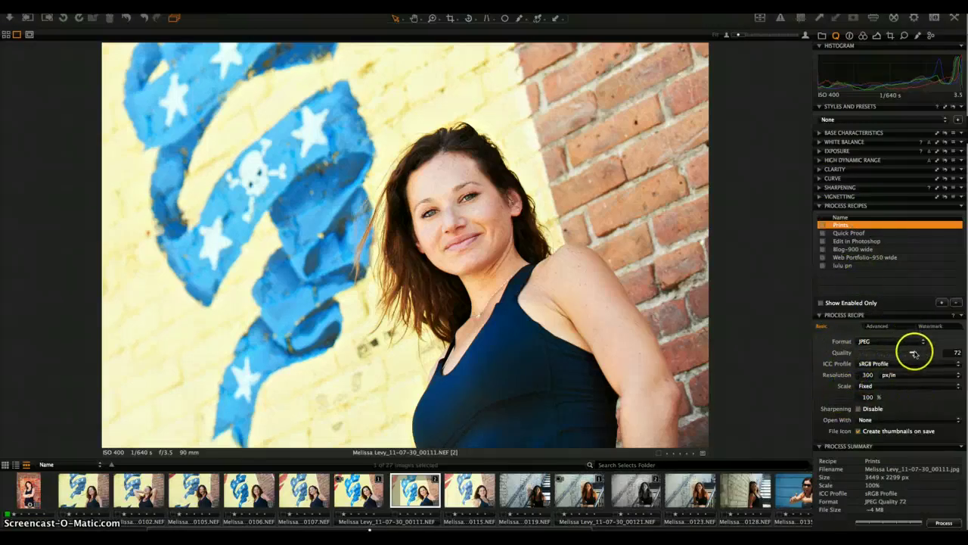
Step: Raise the Prints JPEG quality to 81, trying Width x Height in px before restoring Fixed 100% scale
left_click_drag(914, 351, 914, 353)
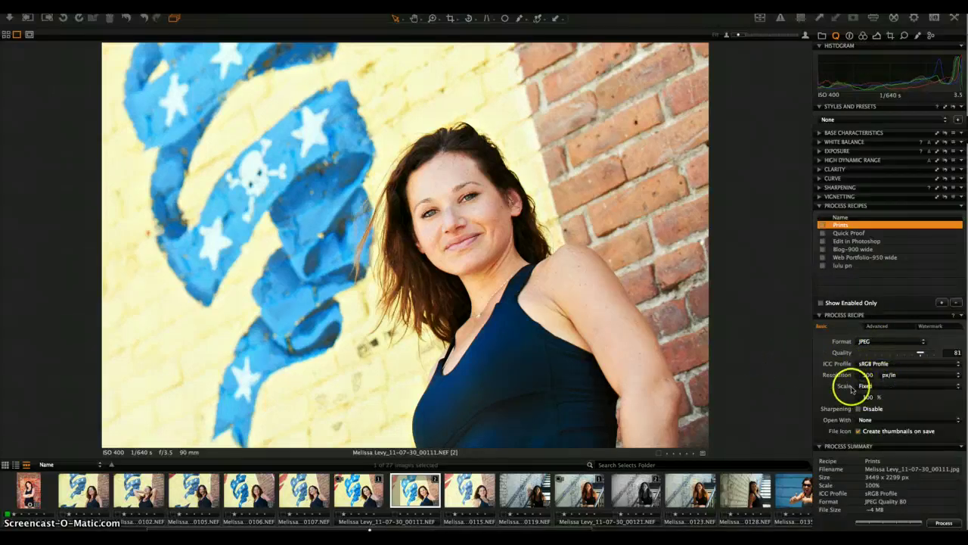
left_click(864, 386)
left_click(832, 391)
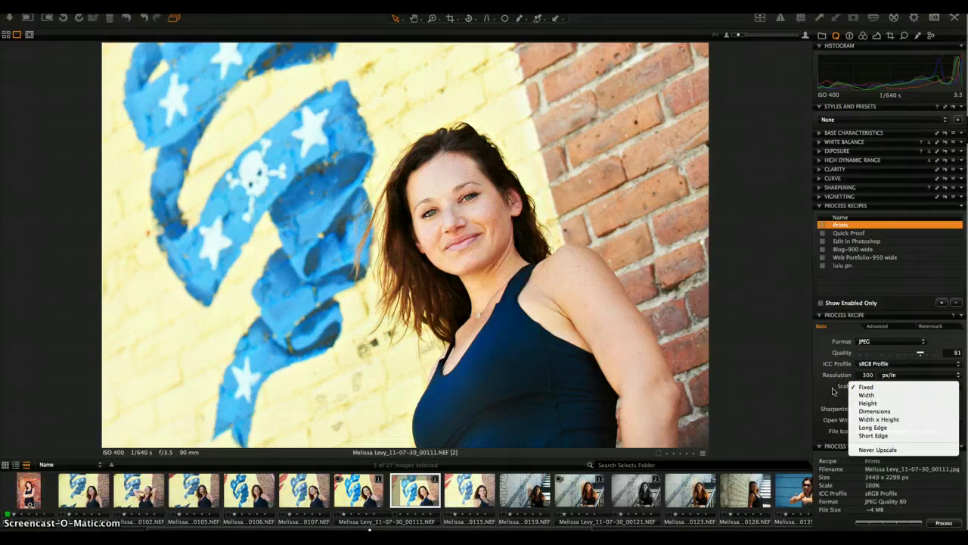
left_click(870, 420)
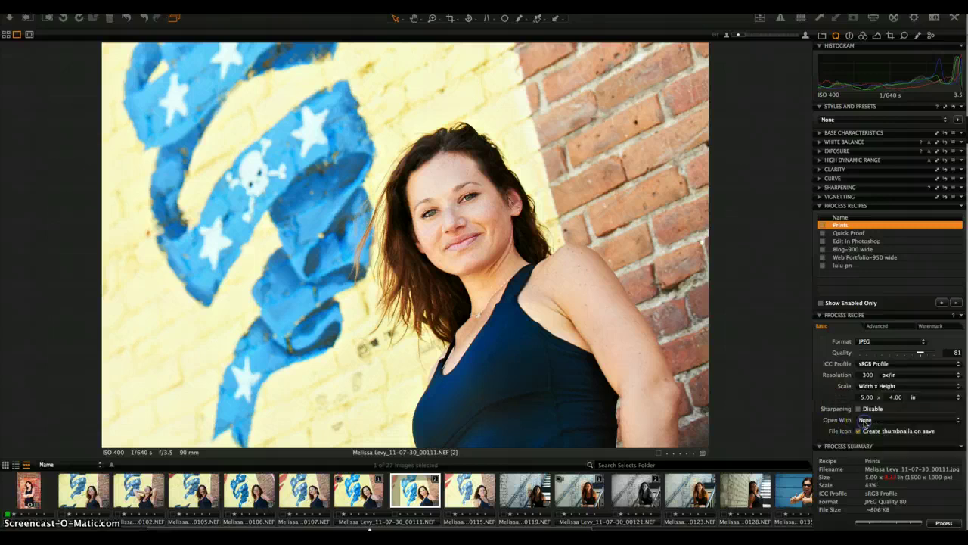
left_click(913, 397)
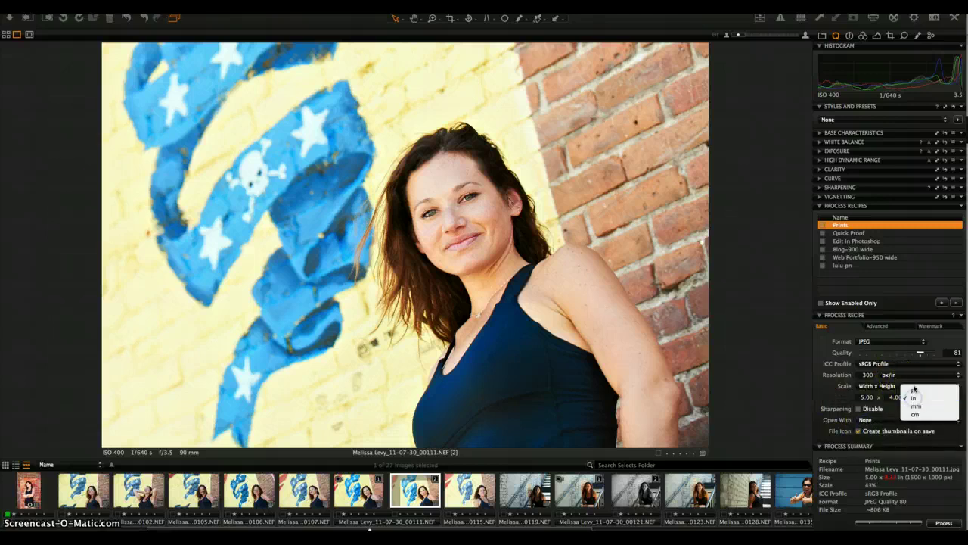
left_click(914, 389)
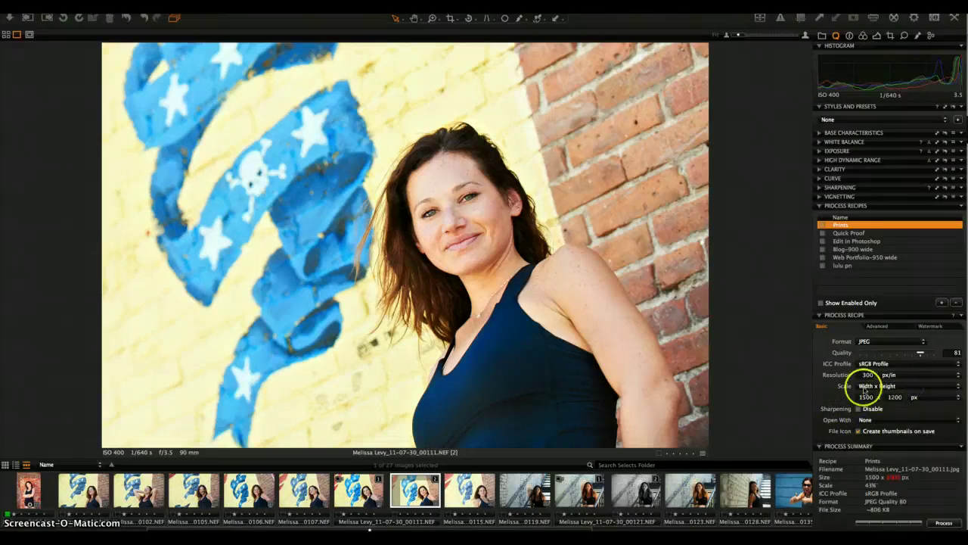
left_click(915, 388)
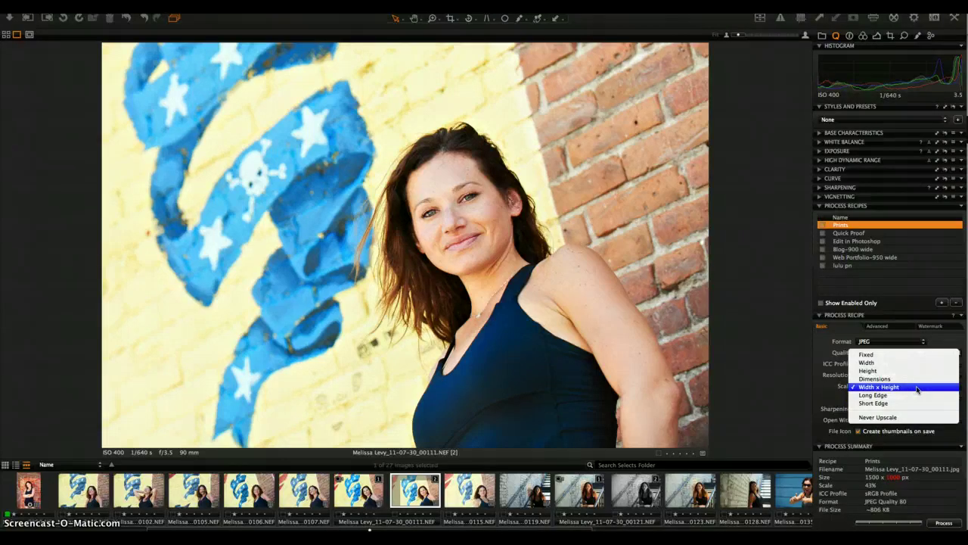
left_click(898, 356)
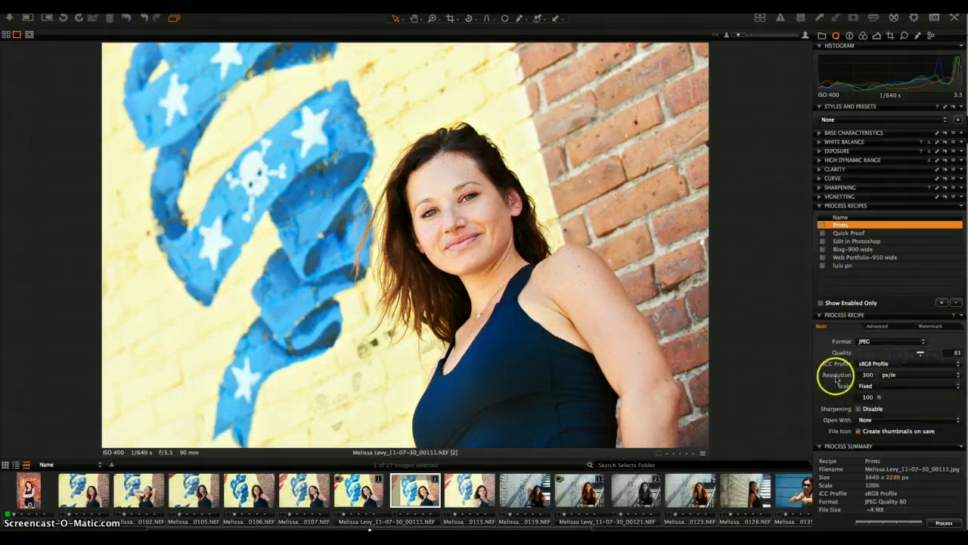
left_click(891, 420)
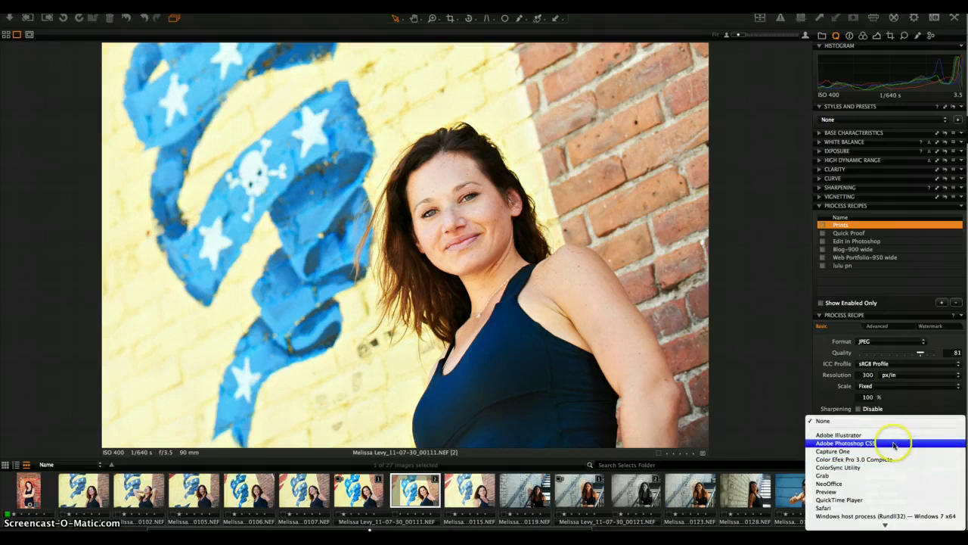
left_click(935, 403)
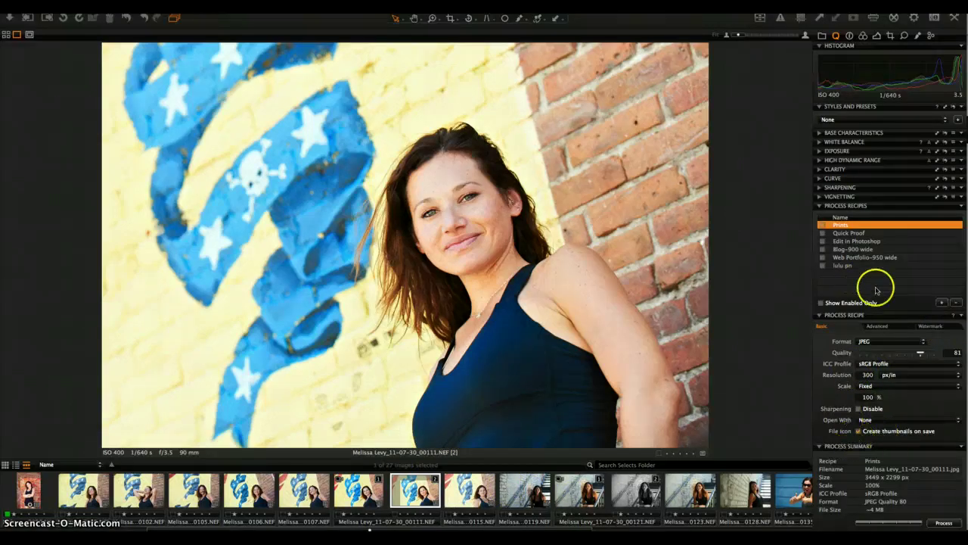
Step: Set the Prints recipe's root folder to To Print inside Photo Exports on the Advanced tab
left_click(884, 326)
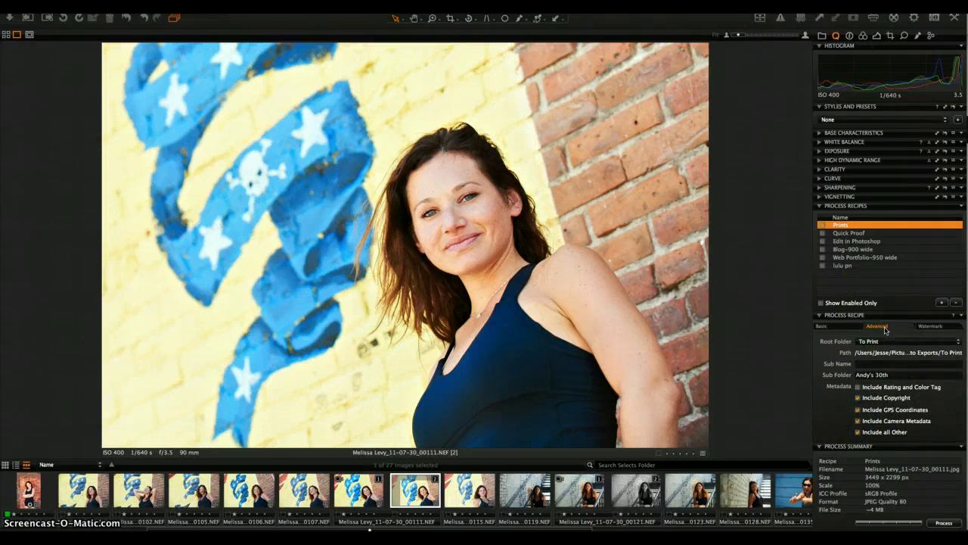
left_click(868, 343)
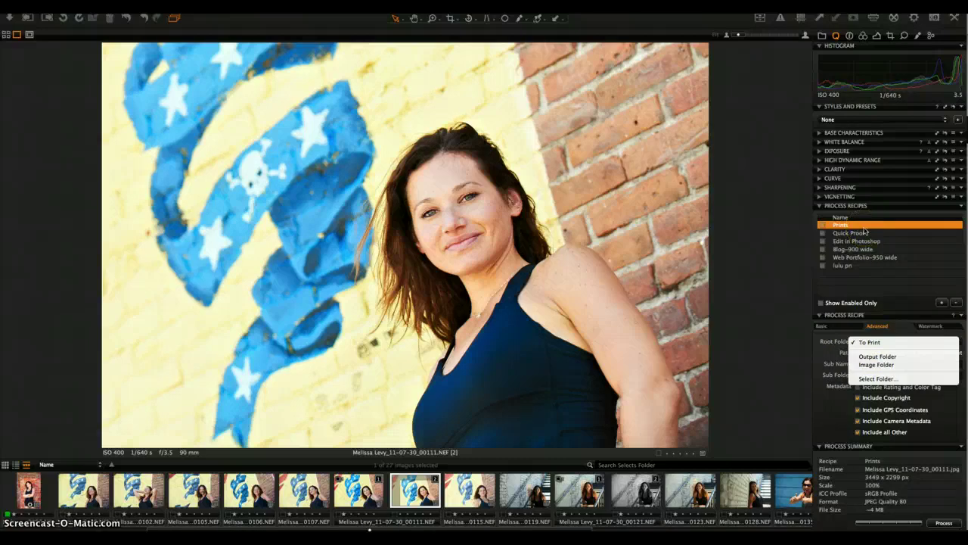
left_click(838, 382)
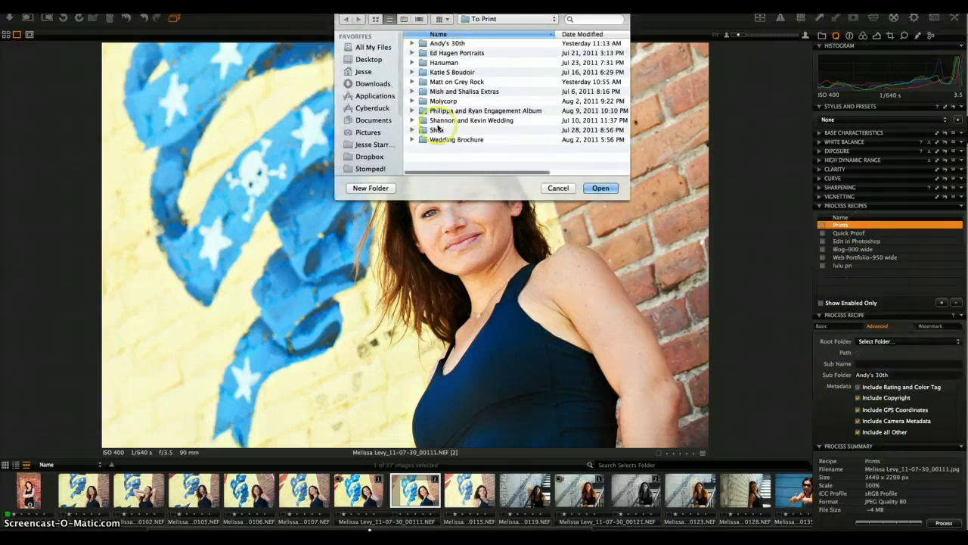
left_click(493, 20)
left_click(496, 31)
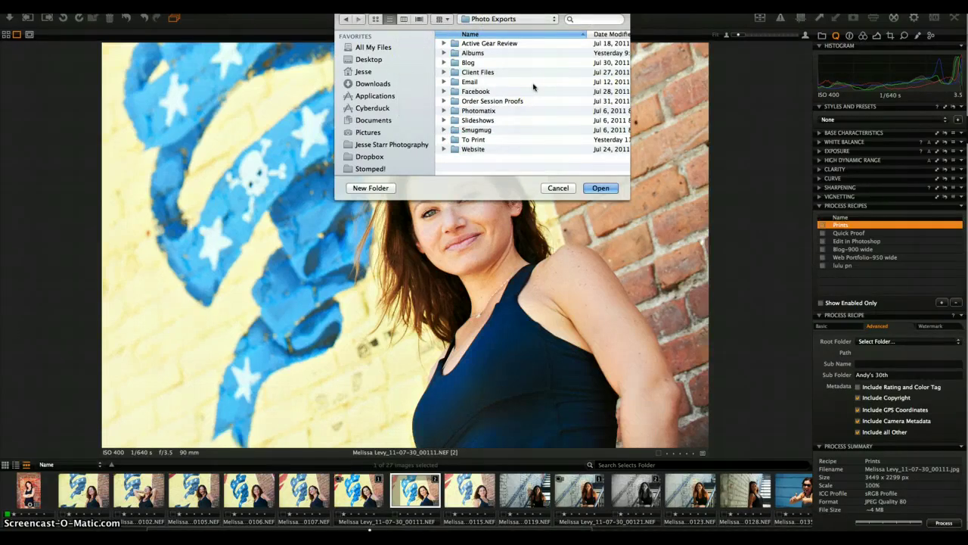
left_click(501, 52)
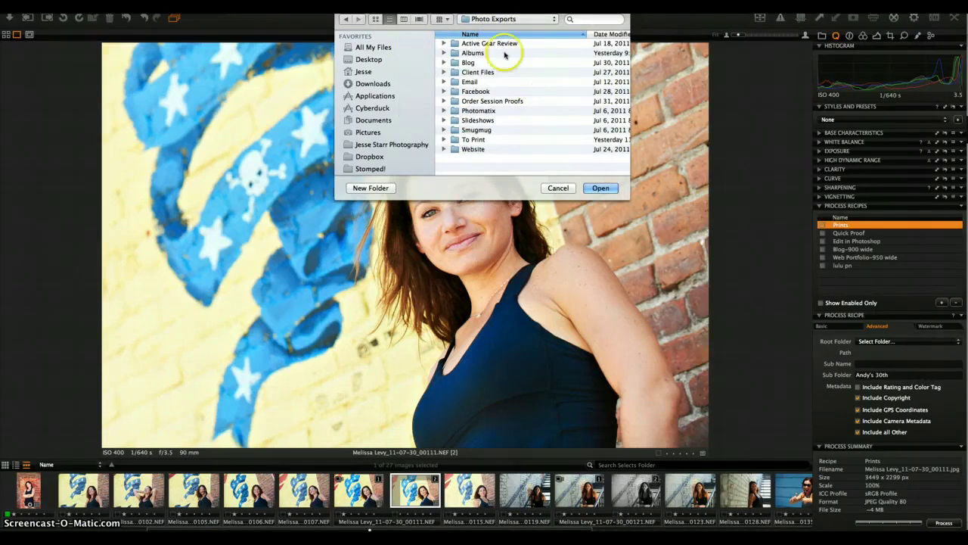
left_click(483, 140)
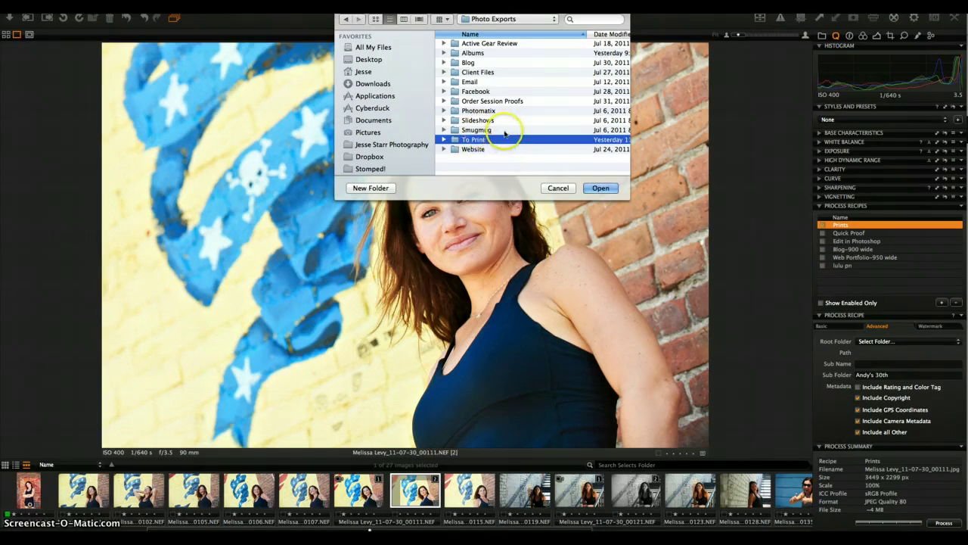
left_click(613, 192)
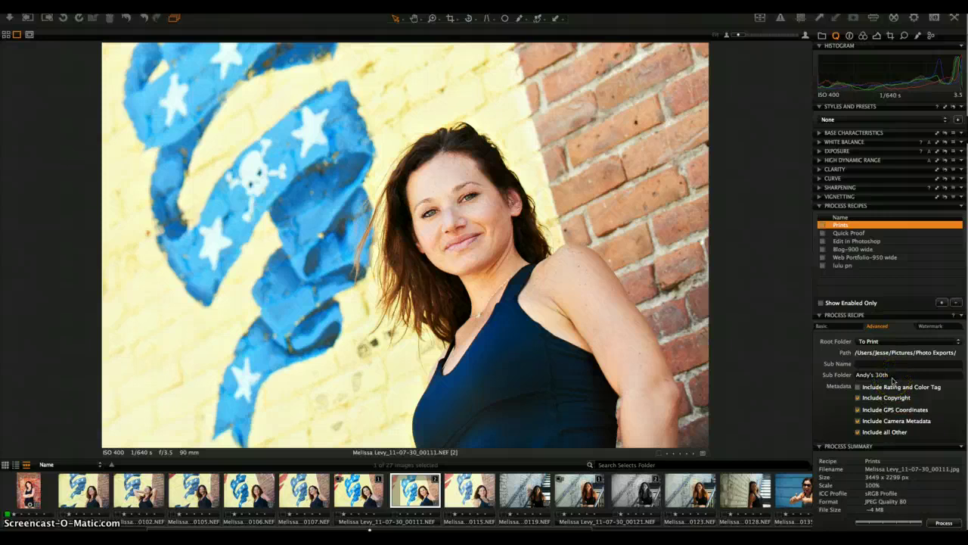
Step: Clear the sub folder name, then process the portrait with the Prints recipe
left_click(895, 377)
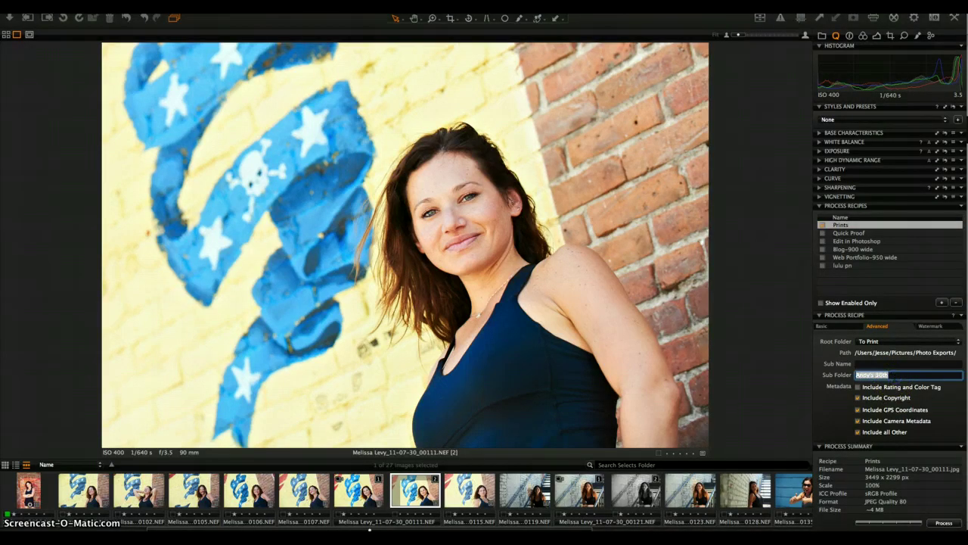
key("BackSpace")
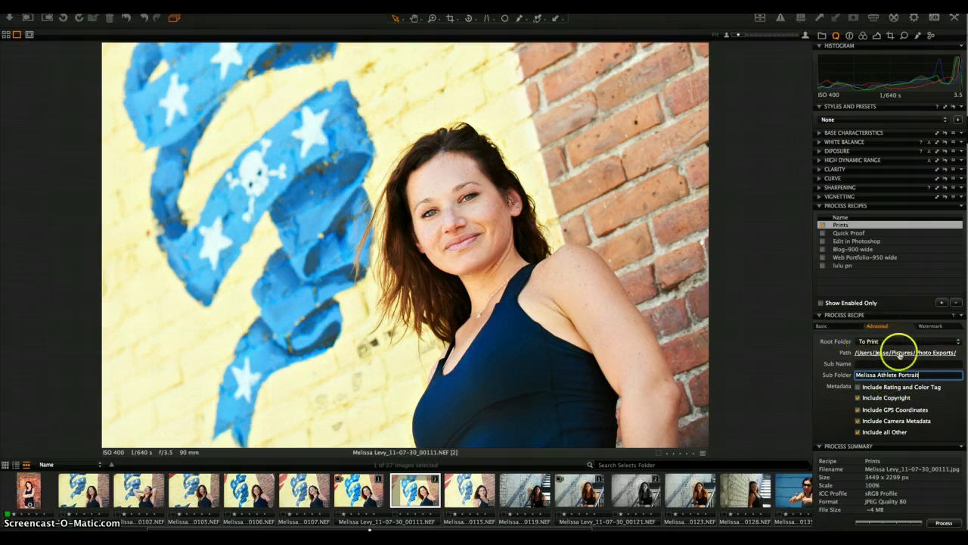
left_click(821, 325)
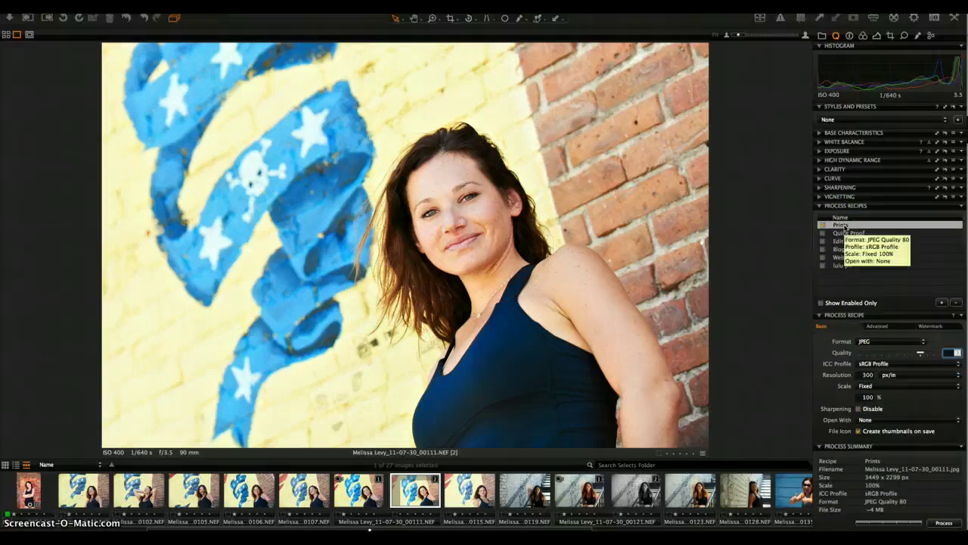
left_click(877, 325)
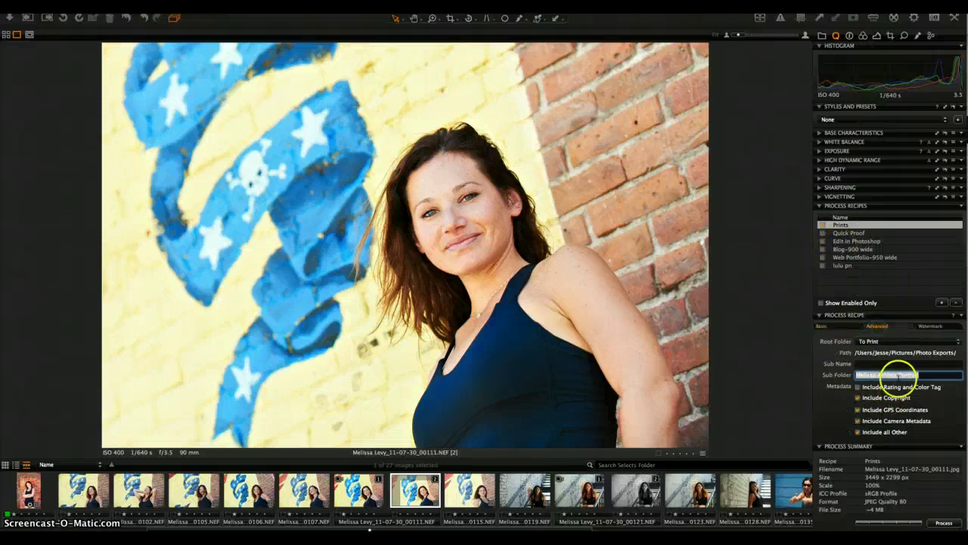
left_click(845, 327)
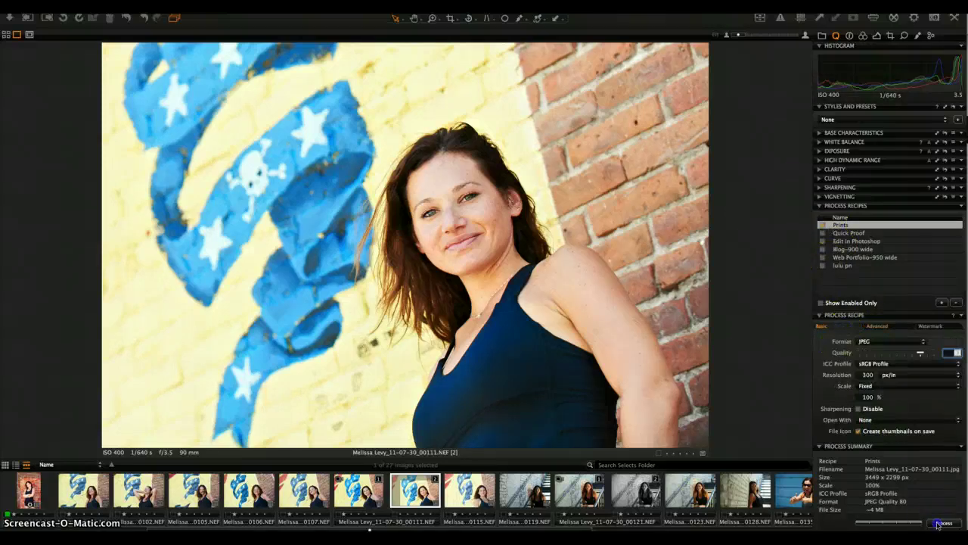
left_click(943, 523)
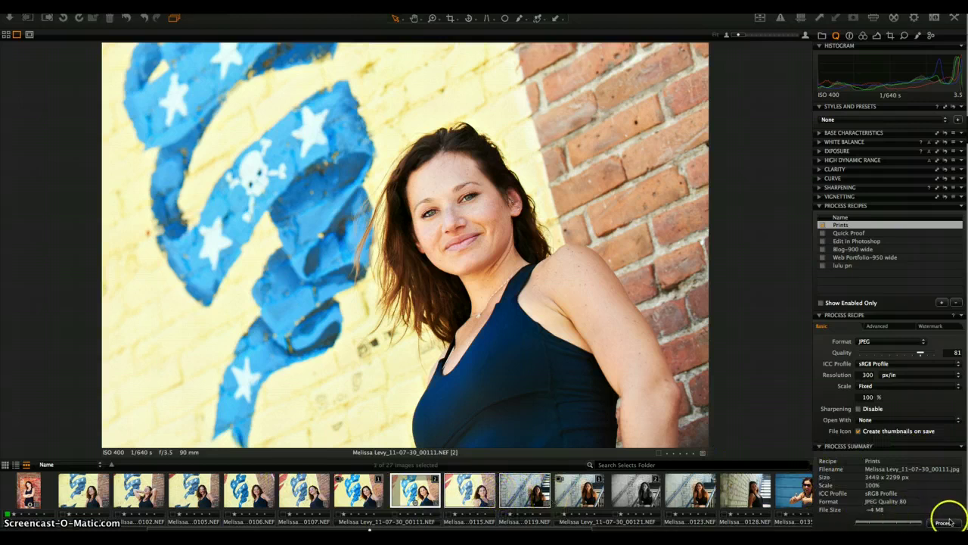
left_click(930, 34)
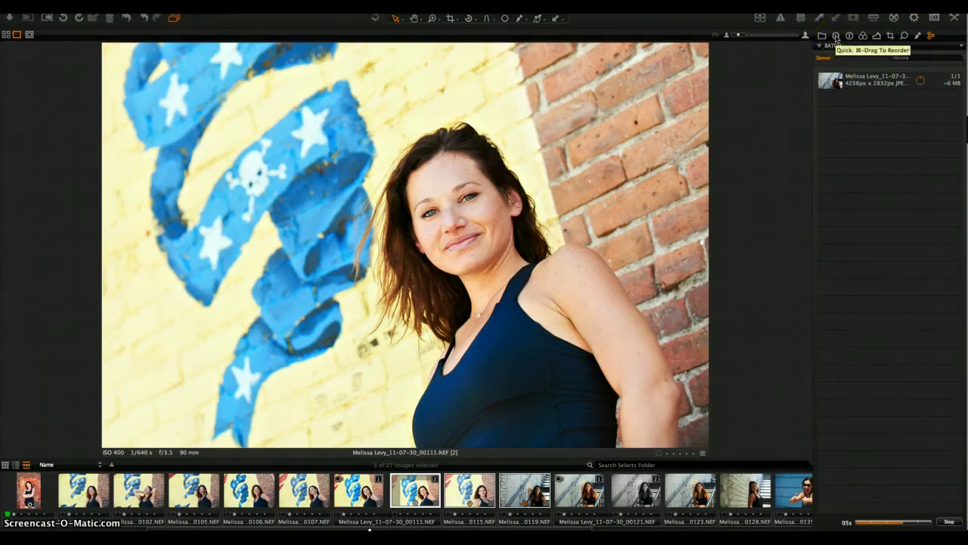
left_click(837, 36)
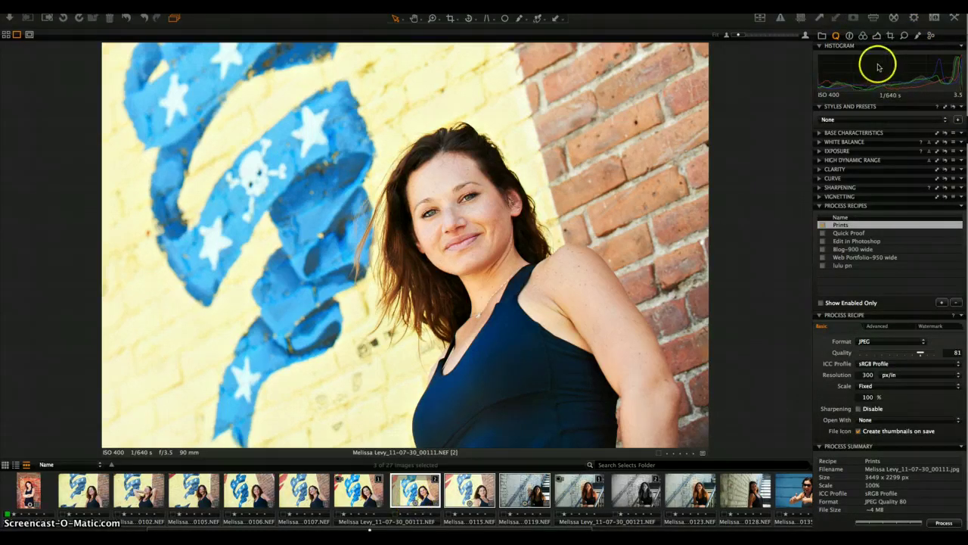
Step: In the Levels tools, collapse the Red, Green and Blue panels and keep RGB expanded
left_click(864, 36)
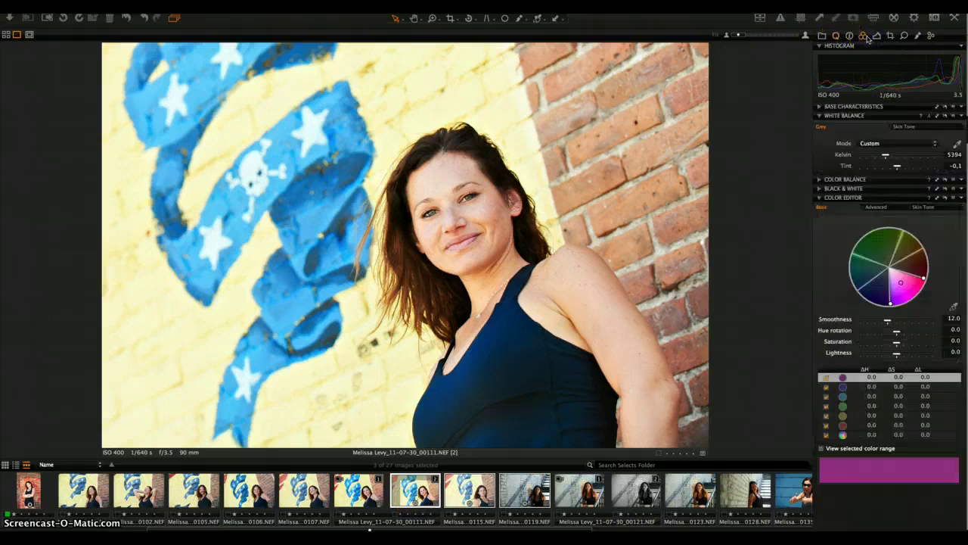
left_click(875, 36)
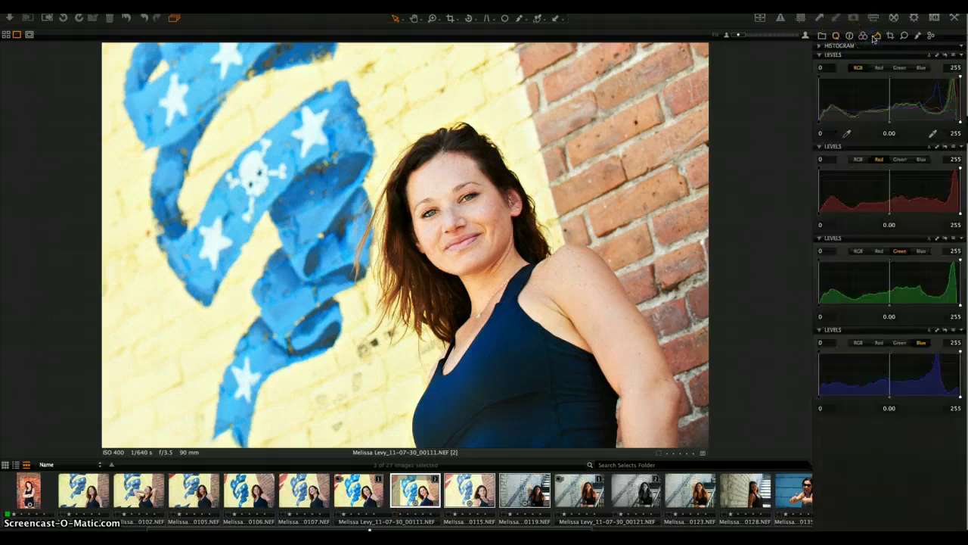
left_click(820, 56)
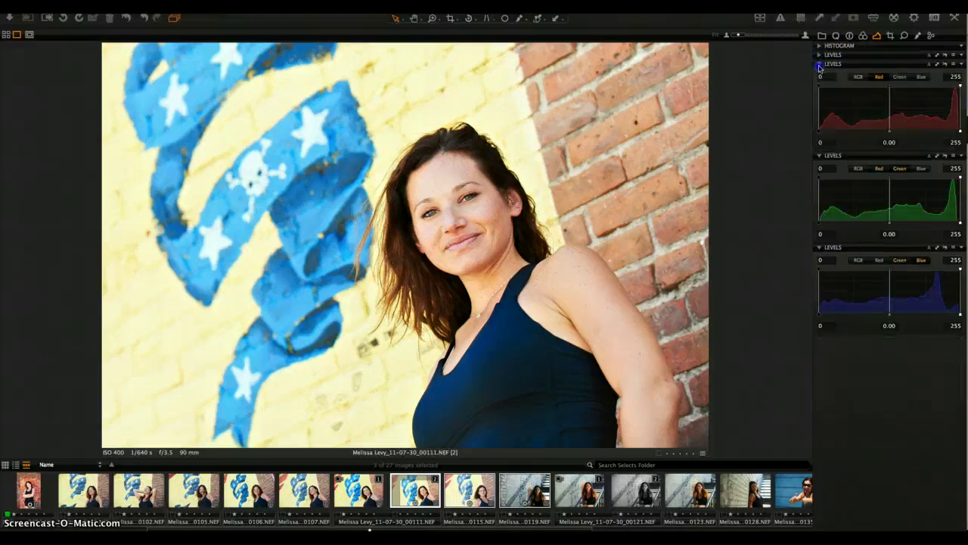
left_click(820, 65)
left_click(820, 73)
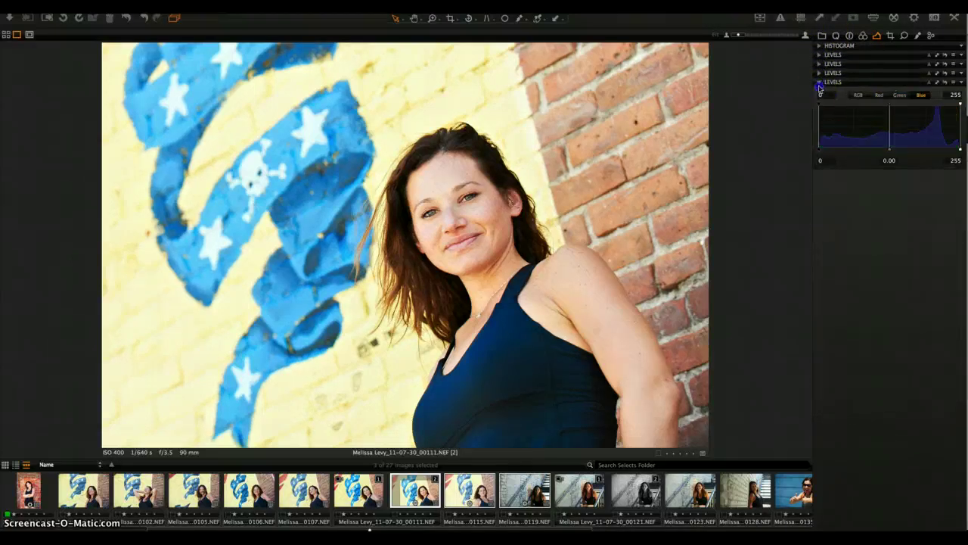
left_click(819, 82)
left_click(820, 55)
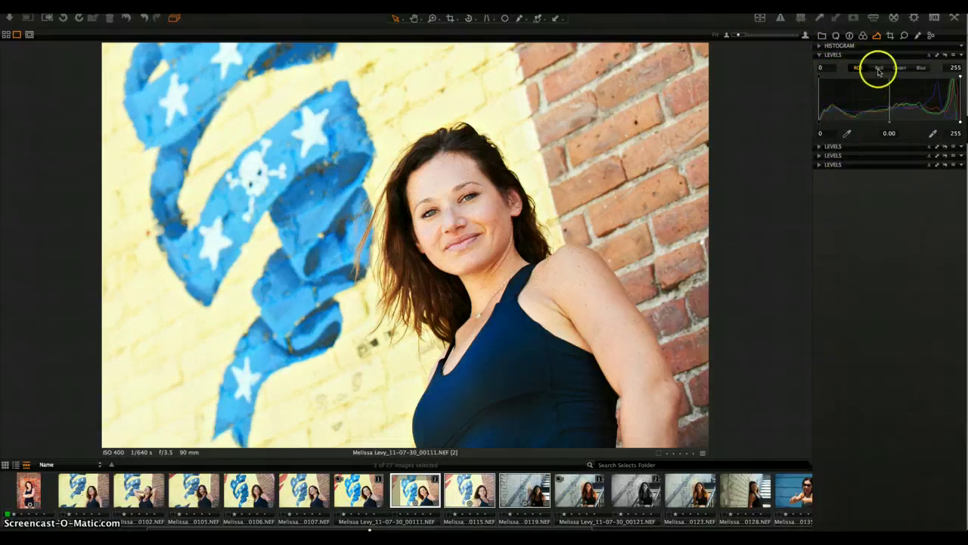
Step: Add another Levels tool, cycle its channel through Red, Green and Blue, then remove the extra one
left_click(863, 213)
mouse_move(870, 216)
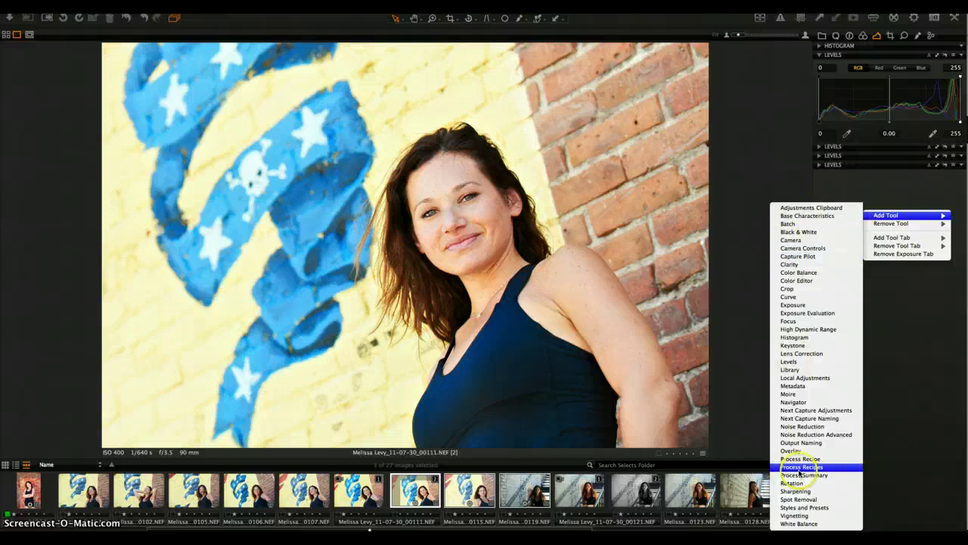
left_click(811, 361)
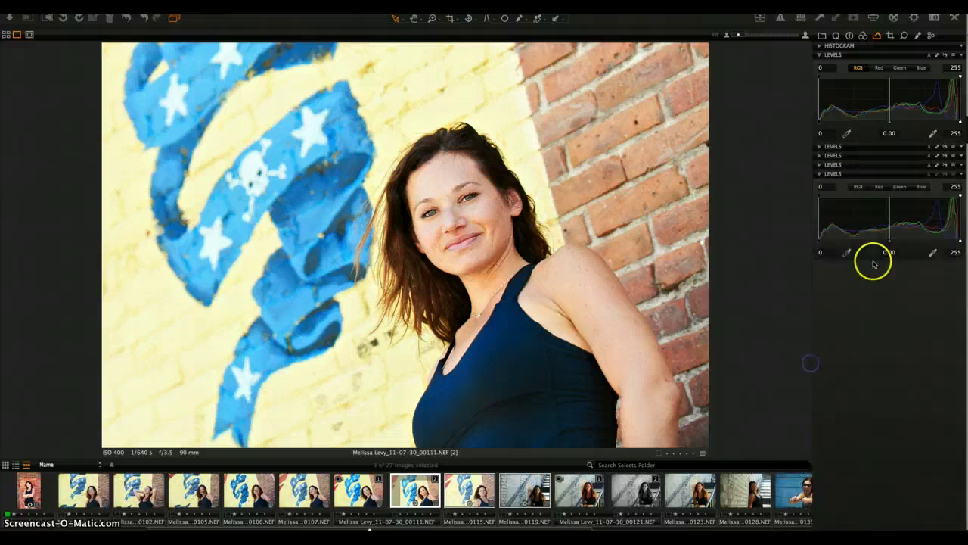
left_click(882, 188)
left_click(899, 187)
left_click(912, 188)
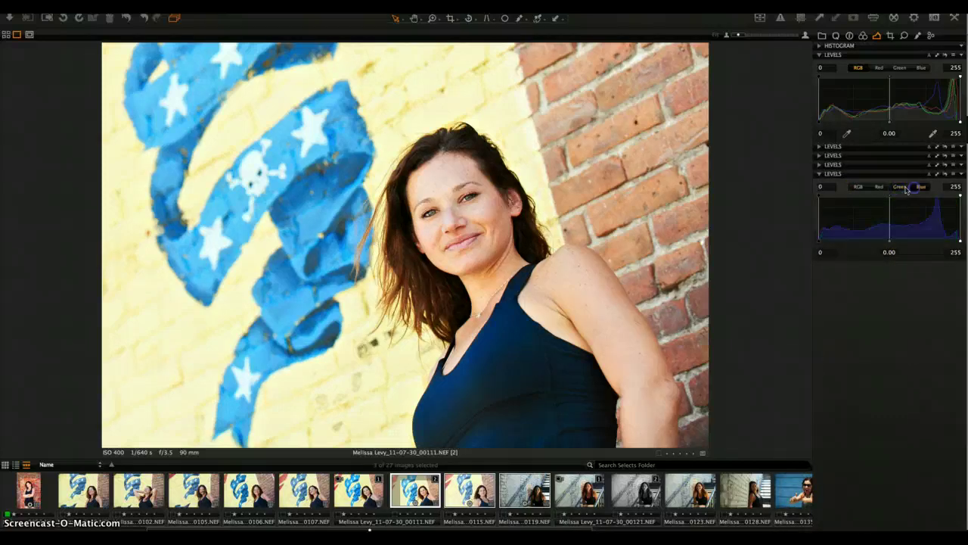
left_click(963, 173)
left_click(927, 184)
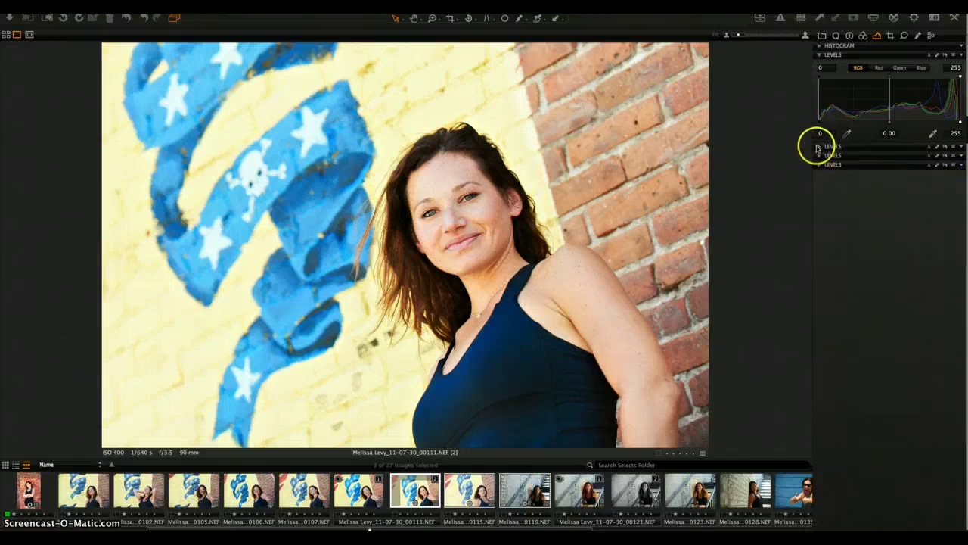
Step: Expand the Red, Green and Blue Levels panels, each showing 0, 0.00 and 255
left_click(818, 147)
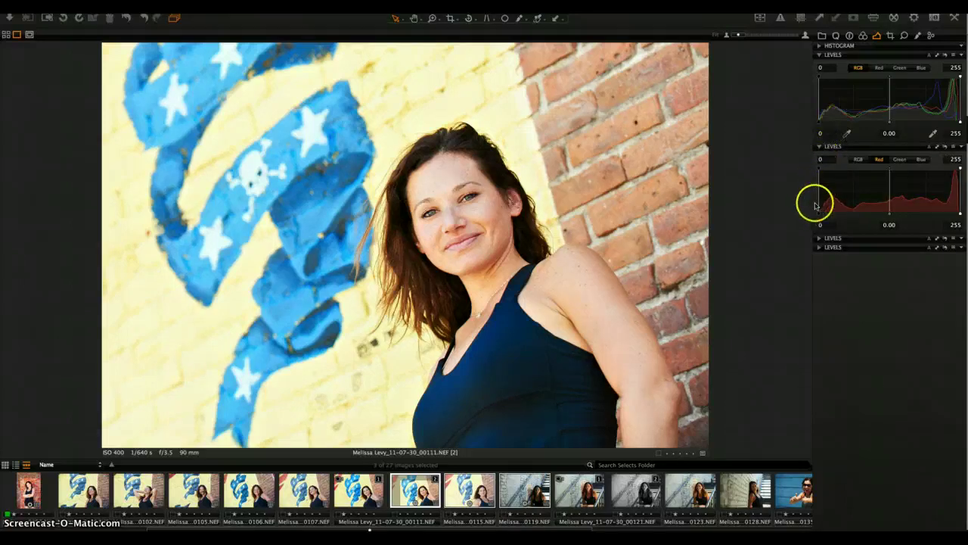
left_click(818, 238)
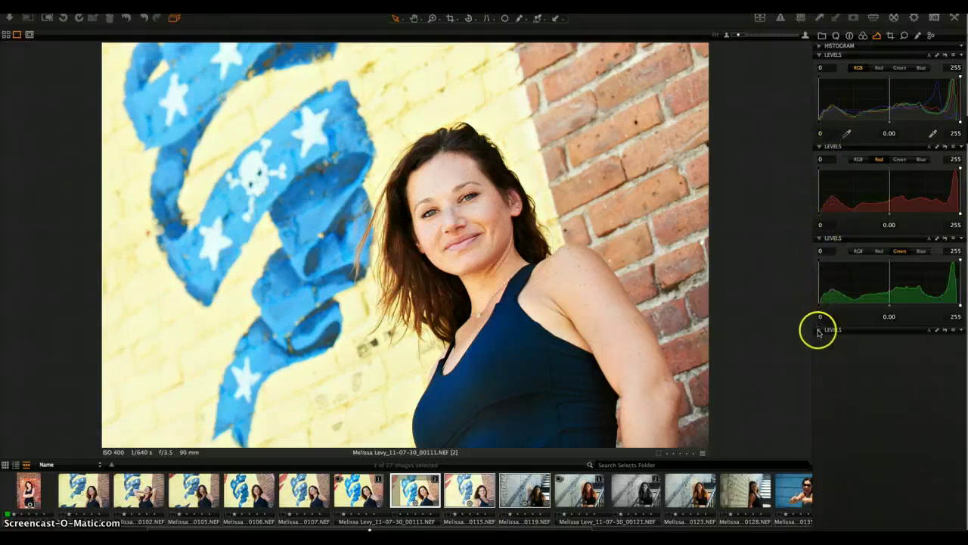
left_click(819, 331)
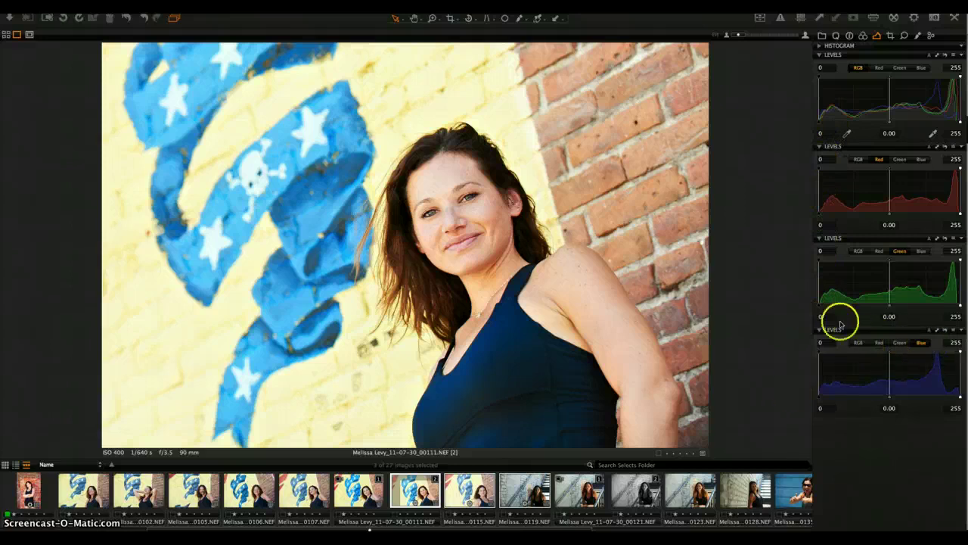
mouse_move(937, 297)
left_click(856, 213)
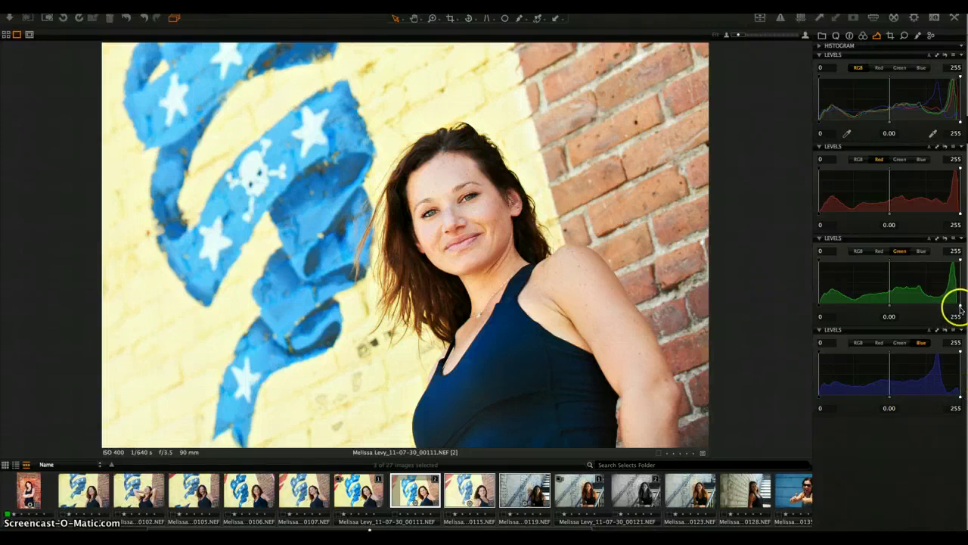
Step: Lower the white points to Red 253, Green 250 and Blue slightly, then show the Prints recipe settings
mouse_move(422, 205)
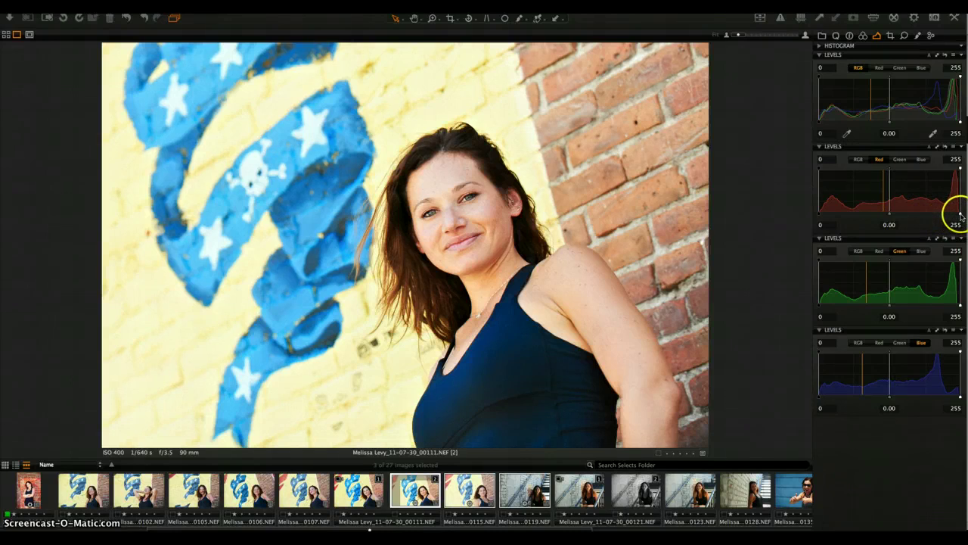
left_click_drag(962, 216, 960, 215)
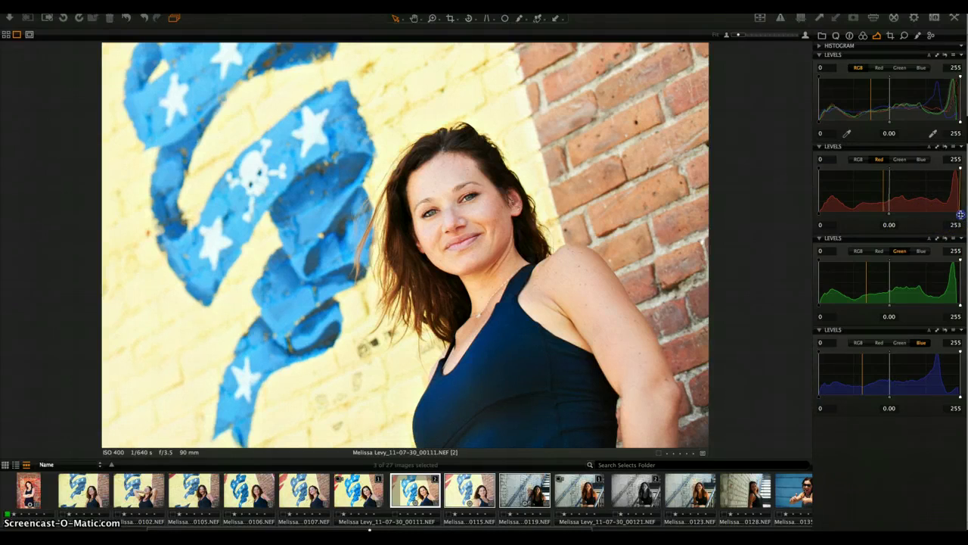
left_click_drag(961, 305, 959, 306)
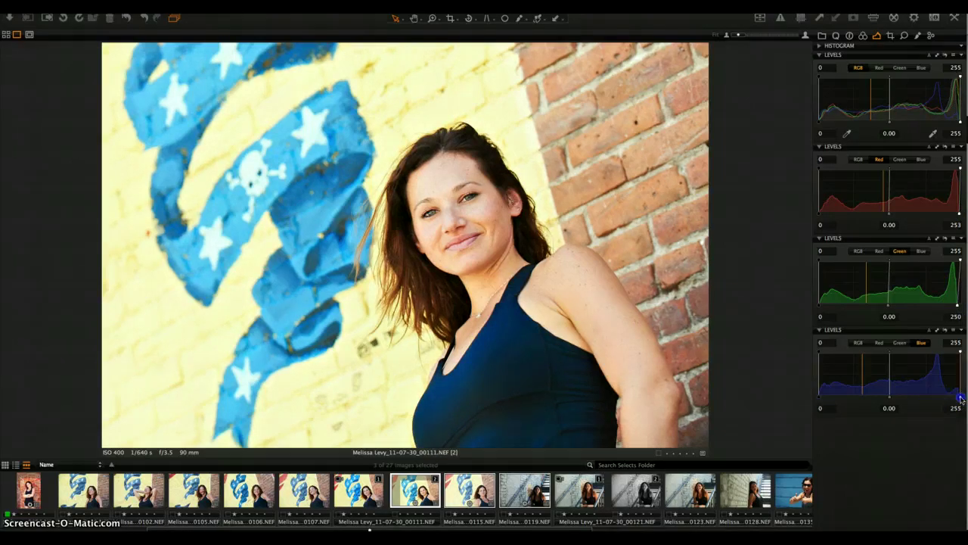
left_click_drag(961, 398, 960, 396)
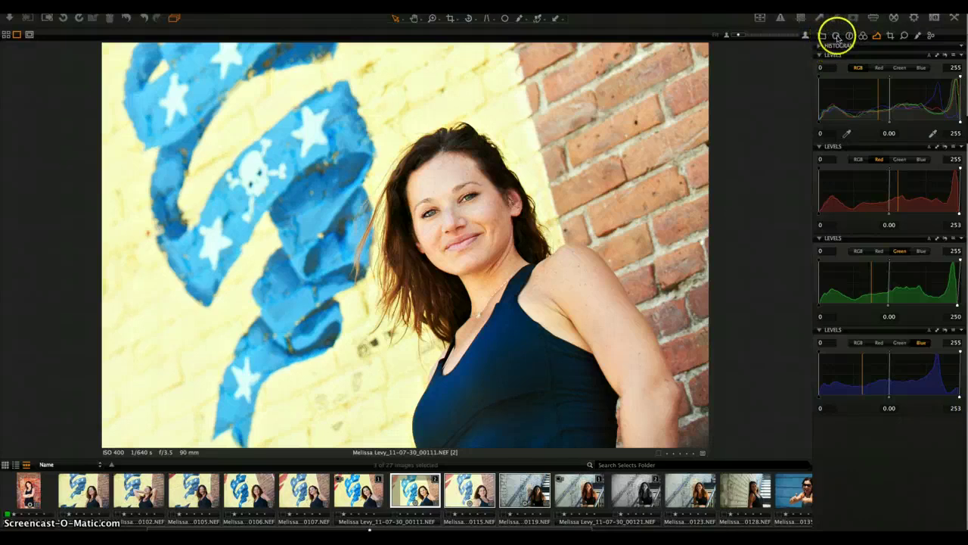
left_click(837, 36)
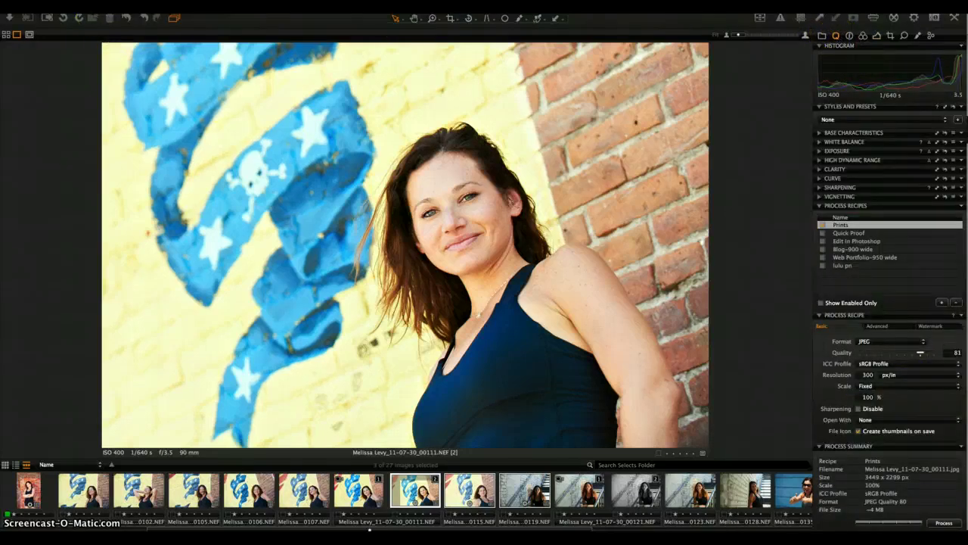